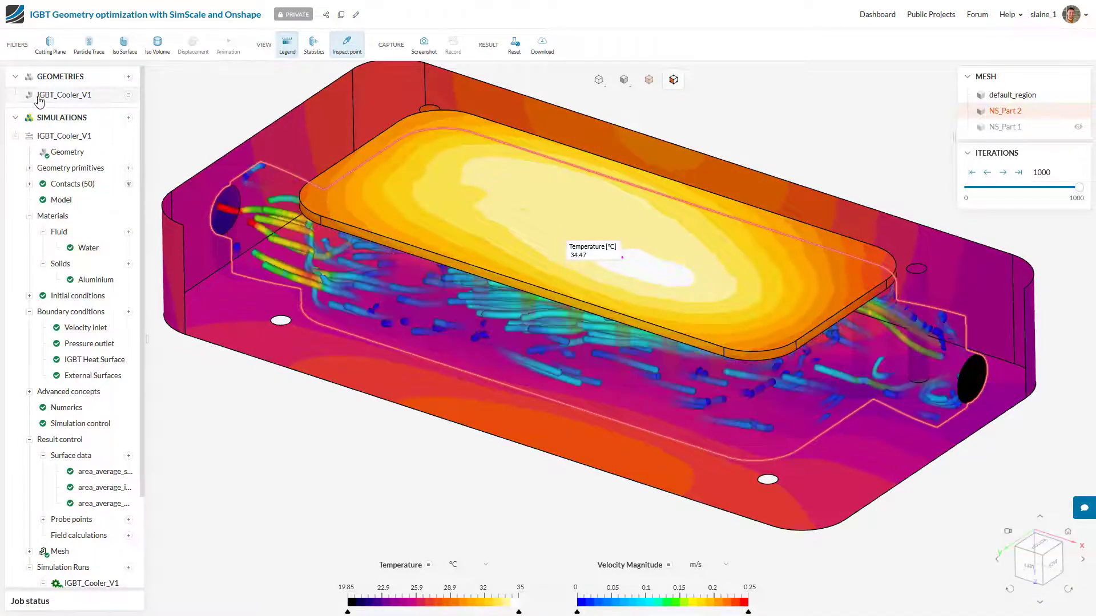
Step: Search Onshape for 'IGBT' and import the IGBT Cooler V2 part studio as a new geometry
left_click(128, 78)
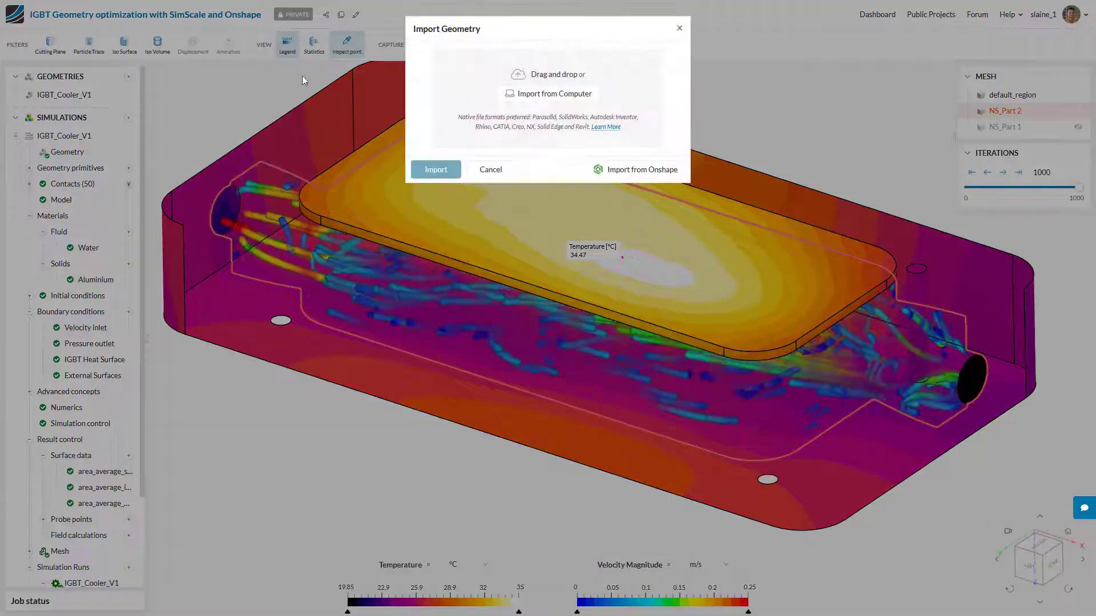
left_click(669, 172)
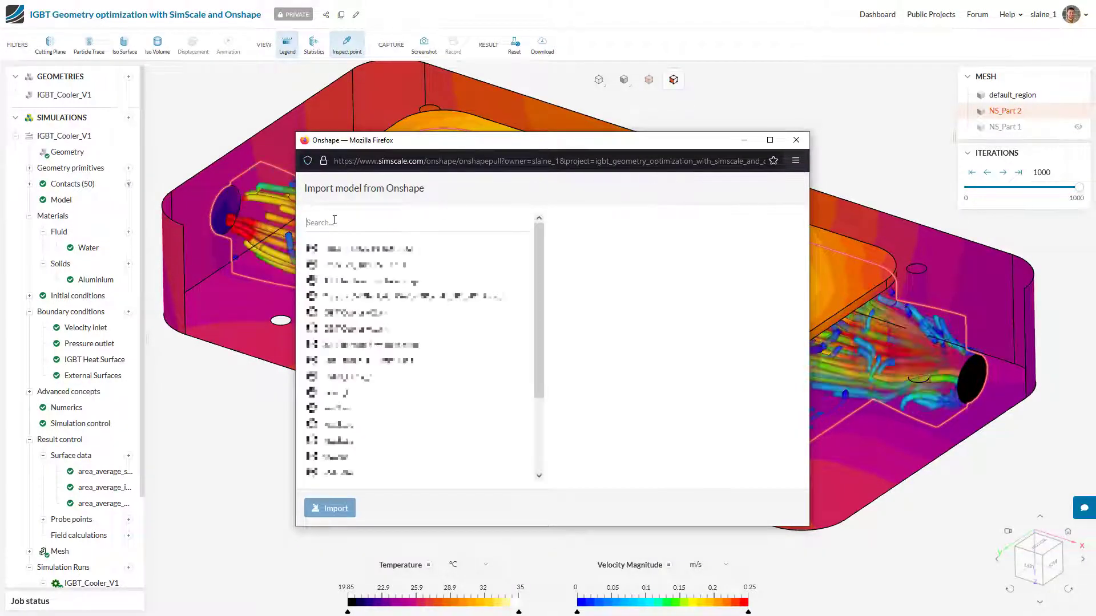
type("IGBT")
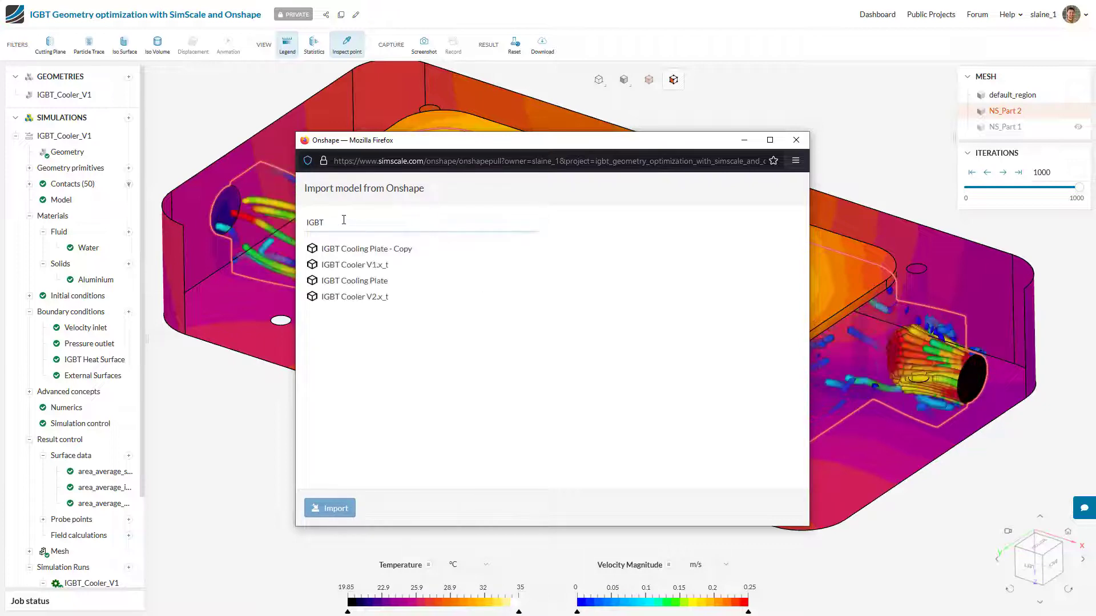
left_click(366, 264)
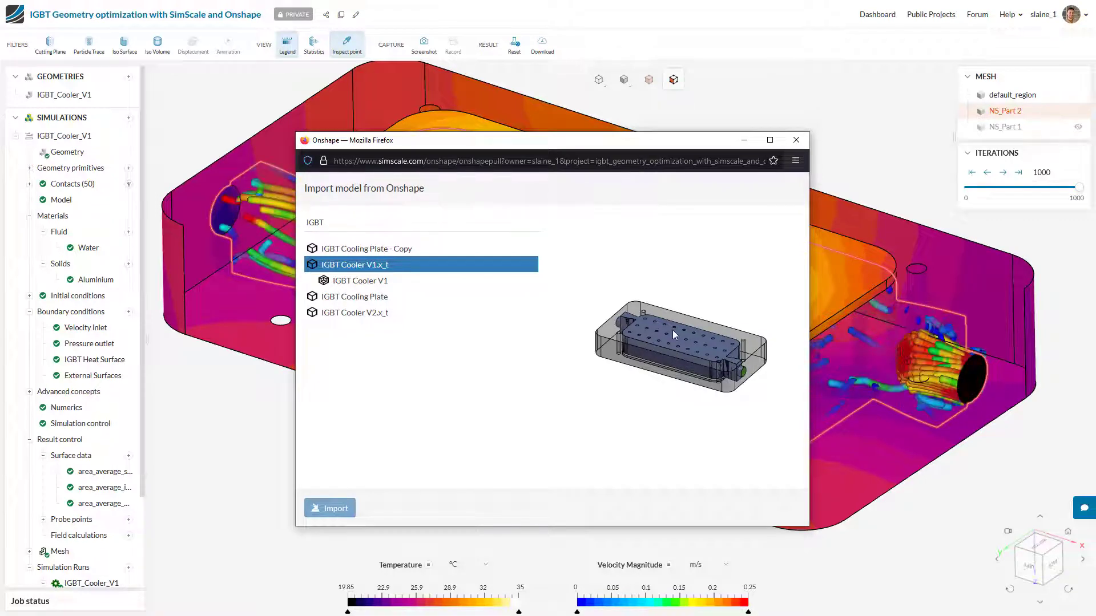
left_click(380, 314)
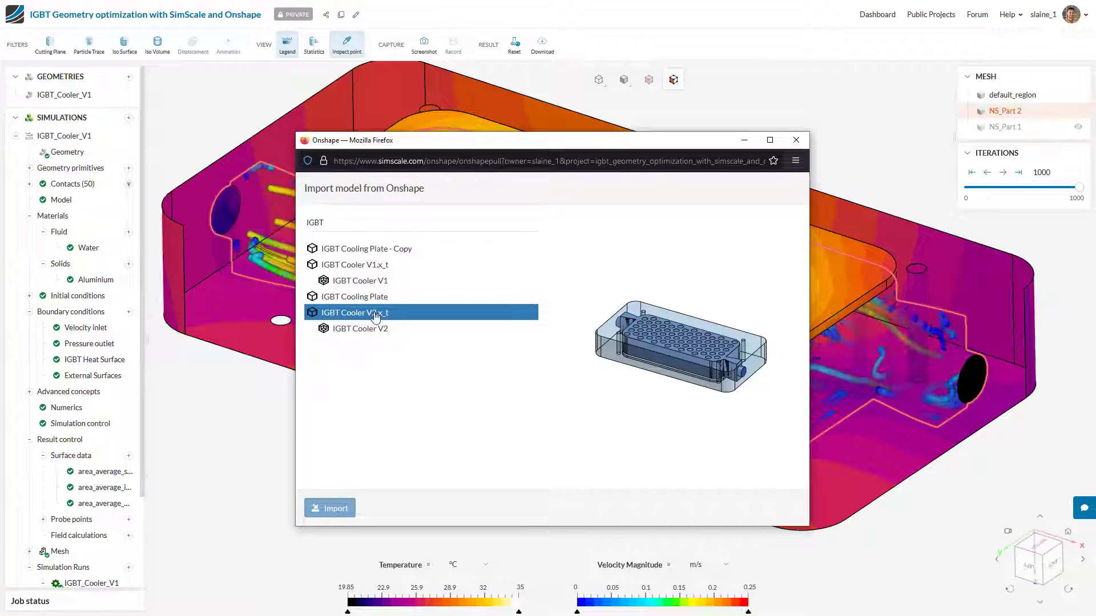
left_click(355, 329)
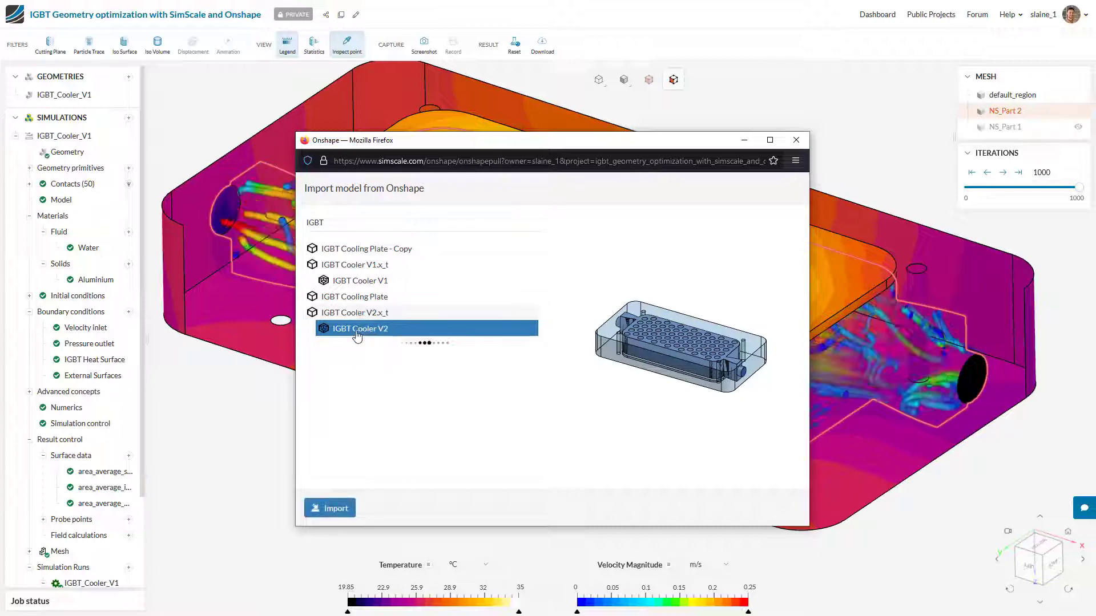
left_click(333, 508)
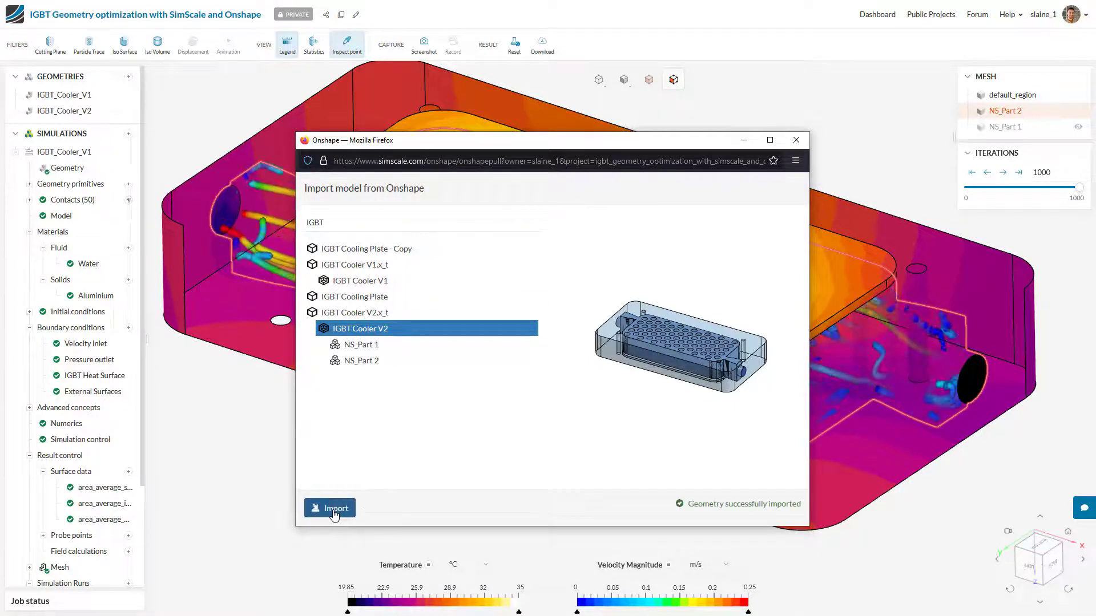
left_click(795, 140)
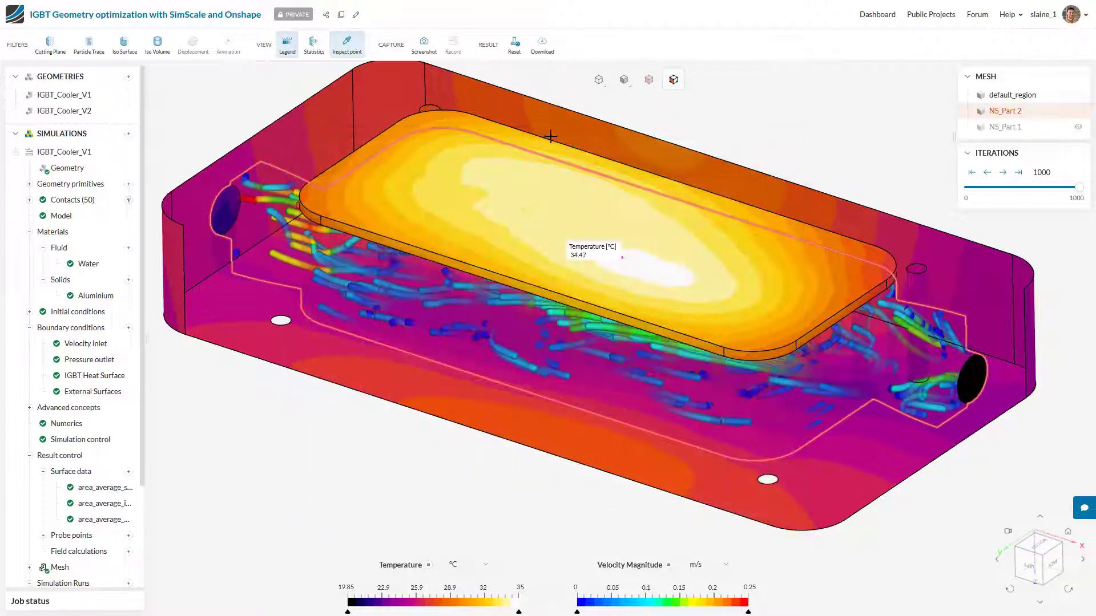
Step: Show the IGBT_Cooler_V2 geometry with NS_Part 1 hidden to reveal the internal pin fins
left_click(57, 111)
scroll(58, 116, "down", 2)
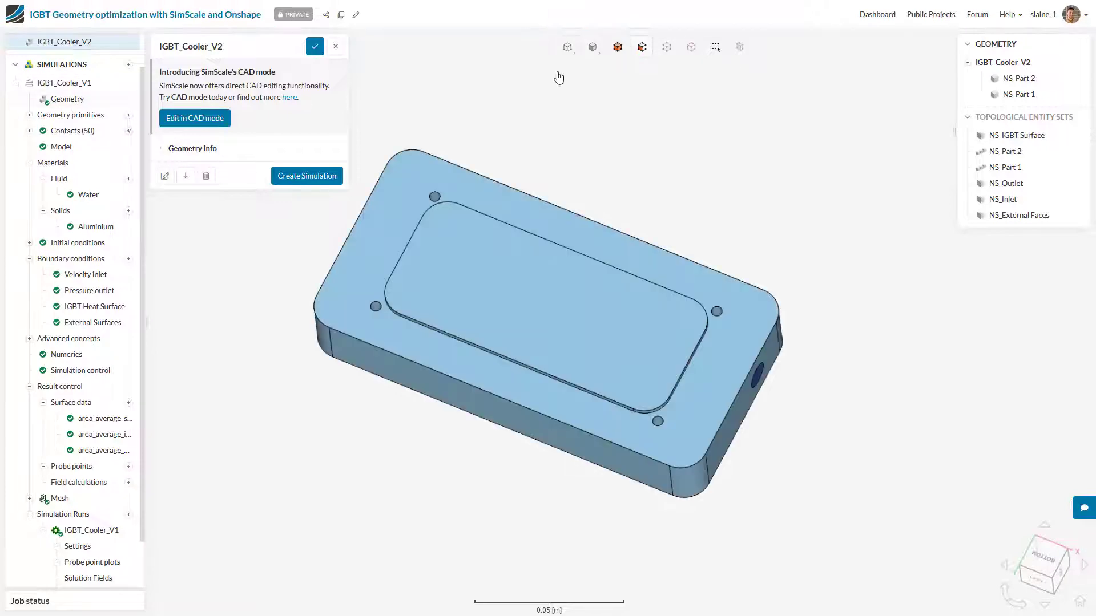
left_click(1077, 94)
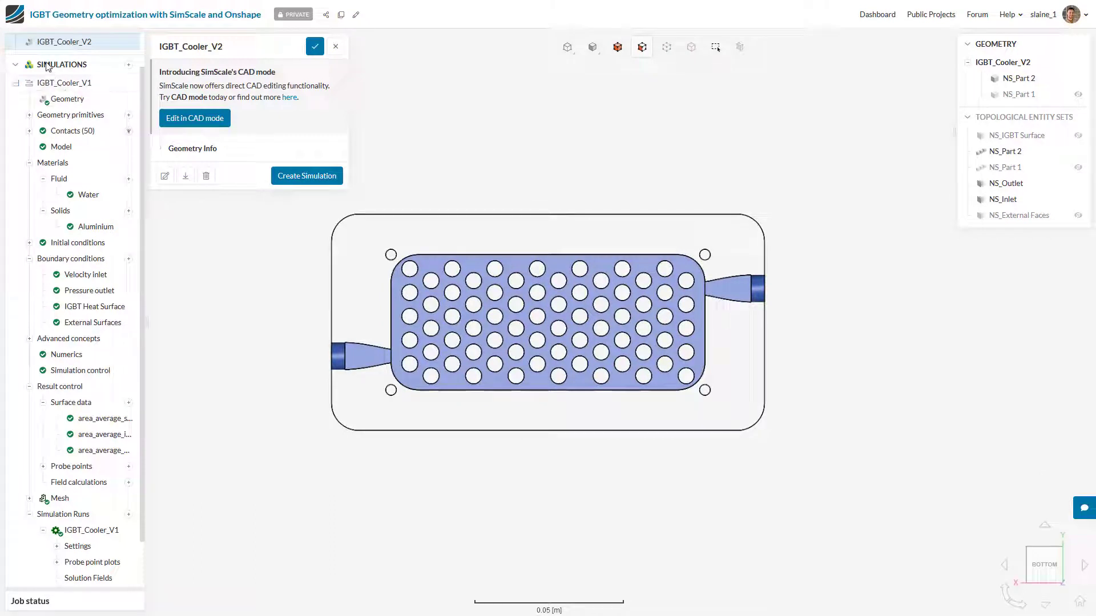
Step: For comparison, hide NS_Part 1 in IGBT_Cooler_V1 and select its inner fluid region
scroll(47, 57, "up", 1)
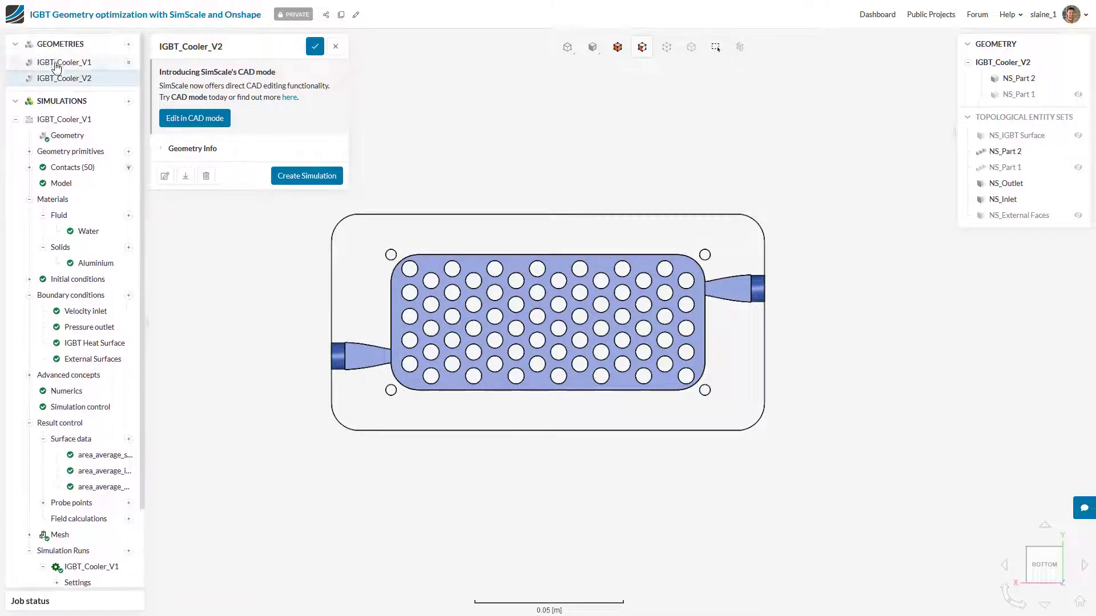
left_click(56, 64)
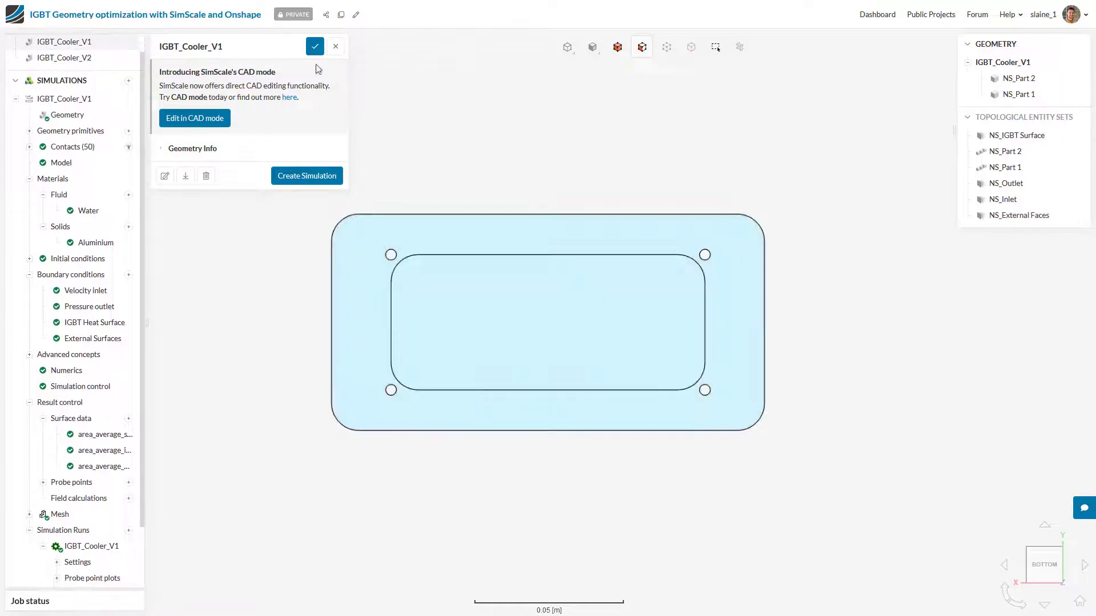
left_click(1077, 95)
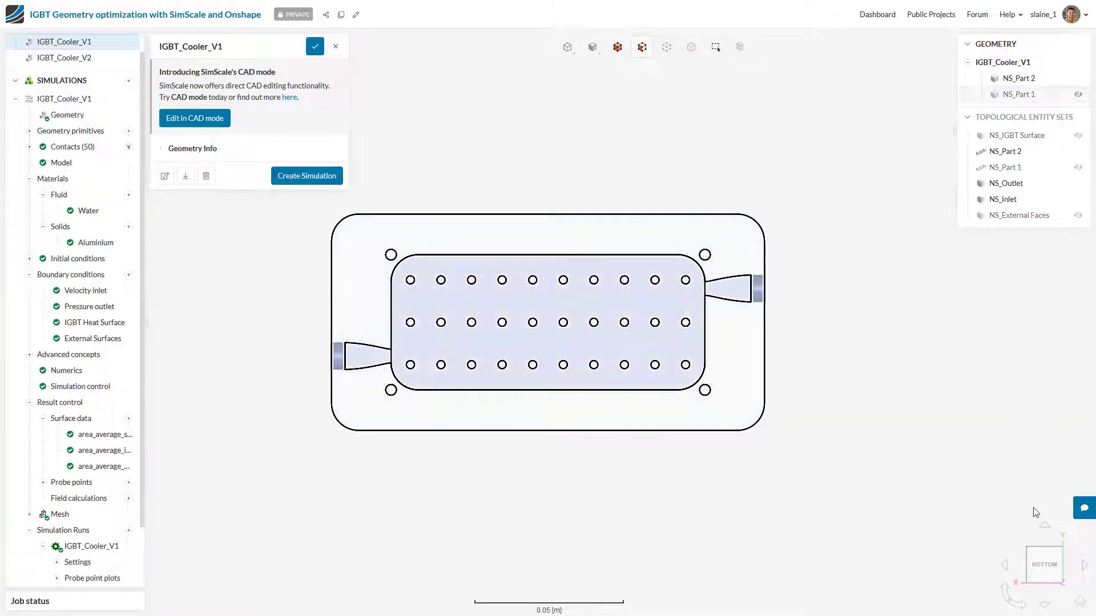
left_click(531, 358)
Step: Return to IGBT_Cooler_V2, hide NS_Part 1, and select the pin-fin fluid region
left_click(93, 59)
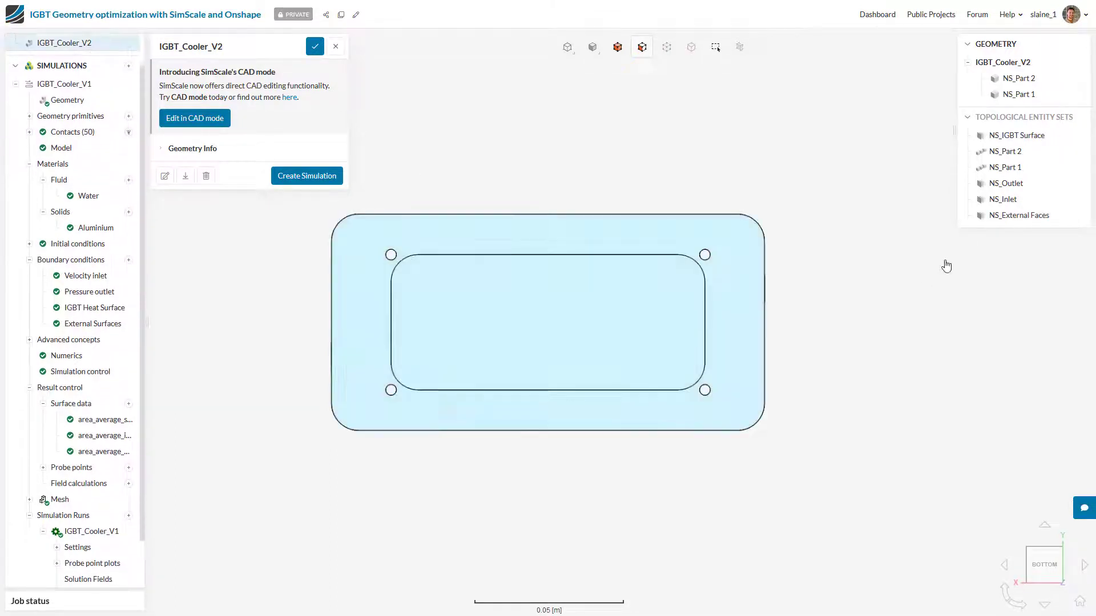
left_click(1078, 95)
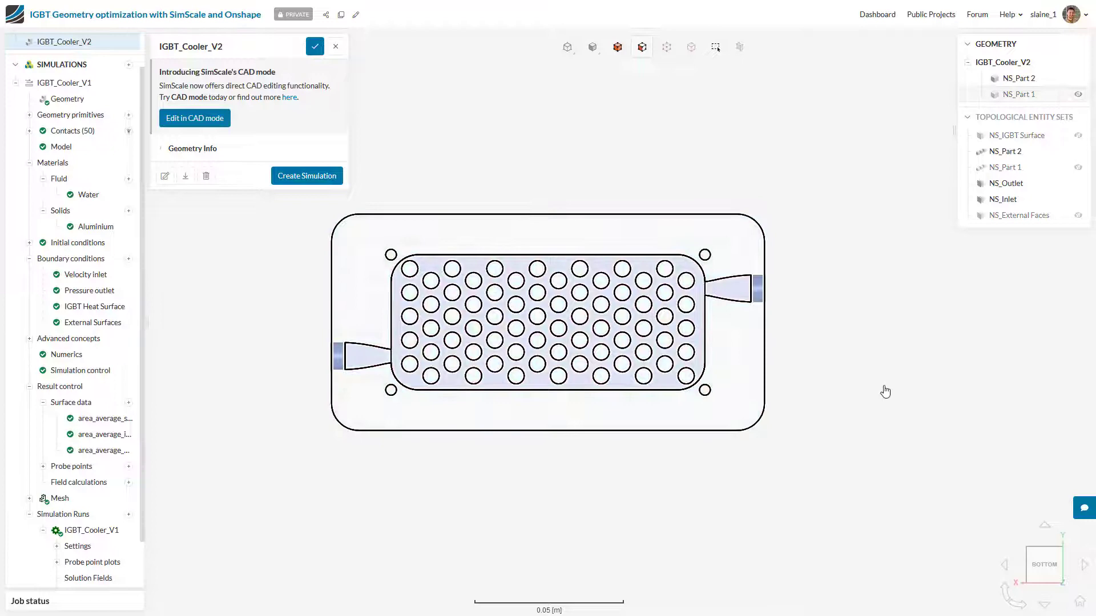
left_click(575, 365)
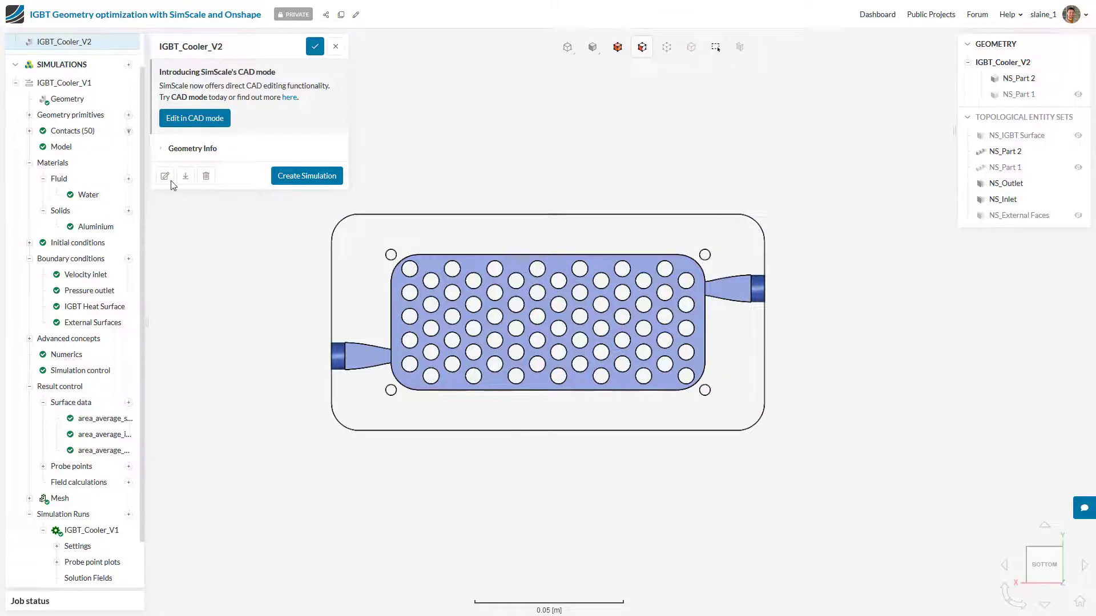
Step: Duplicate the IGBT_Cooler_V1 simulation and rename the copy from 'Copy of…' to IGBT_Cooler_V2
left_click(16, 85)
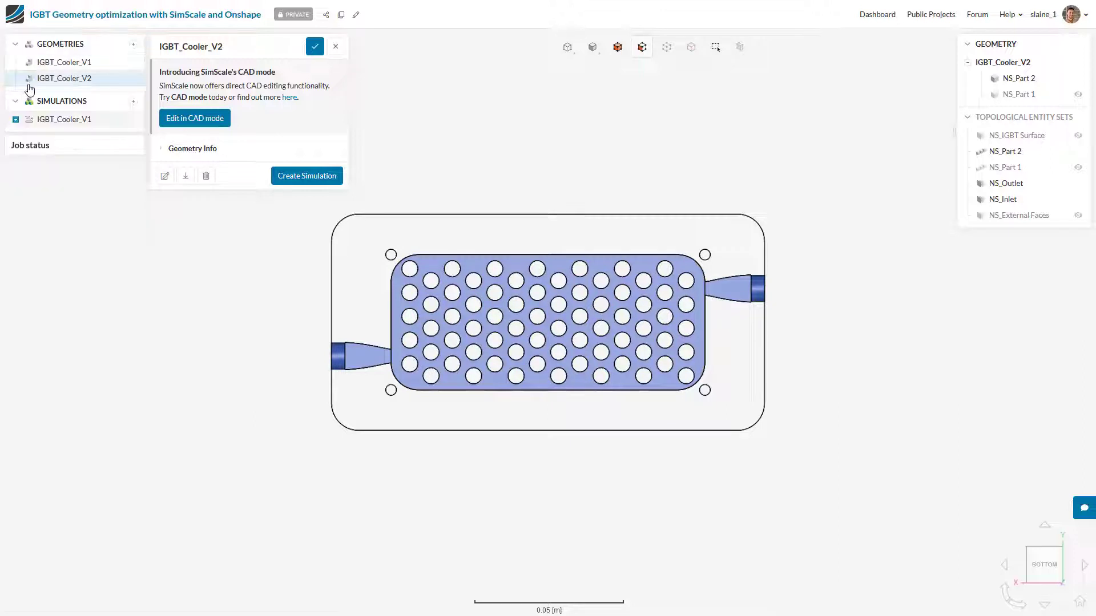
left_click(132, 121)
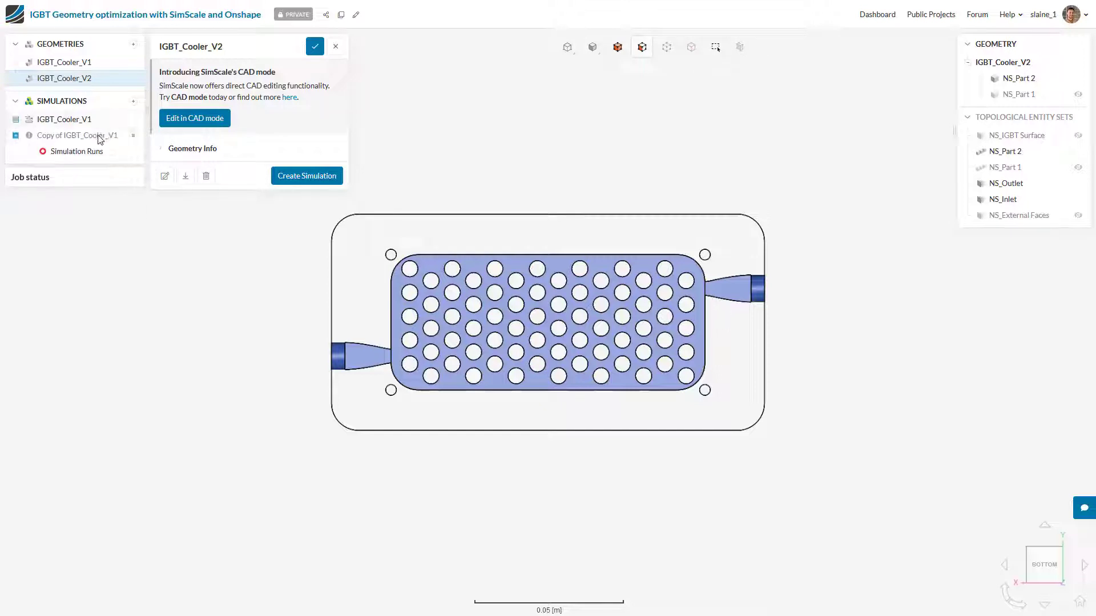
left_click(99, 137)
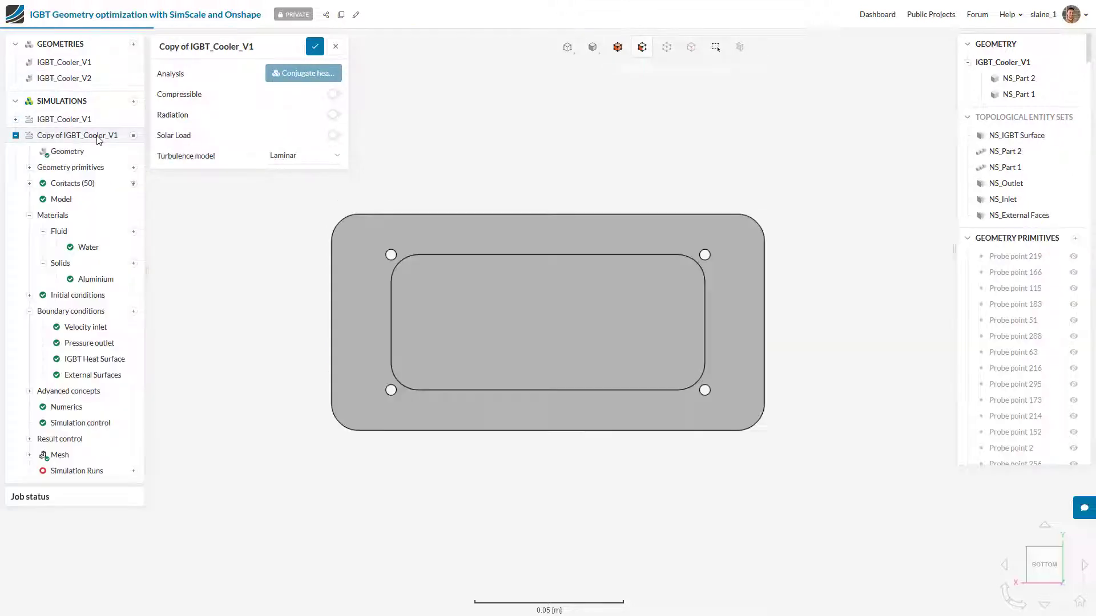
left_click(185, 47)
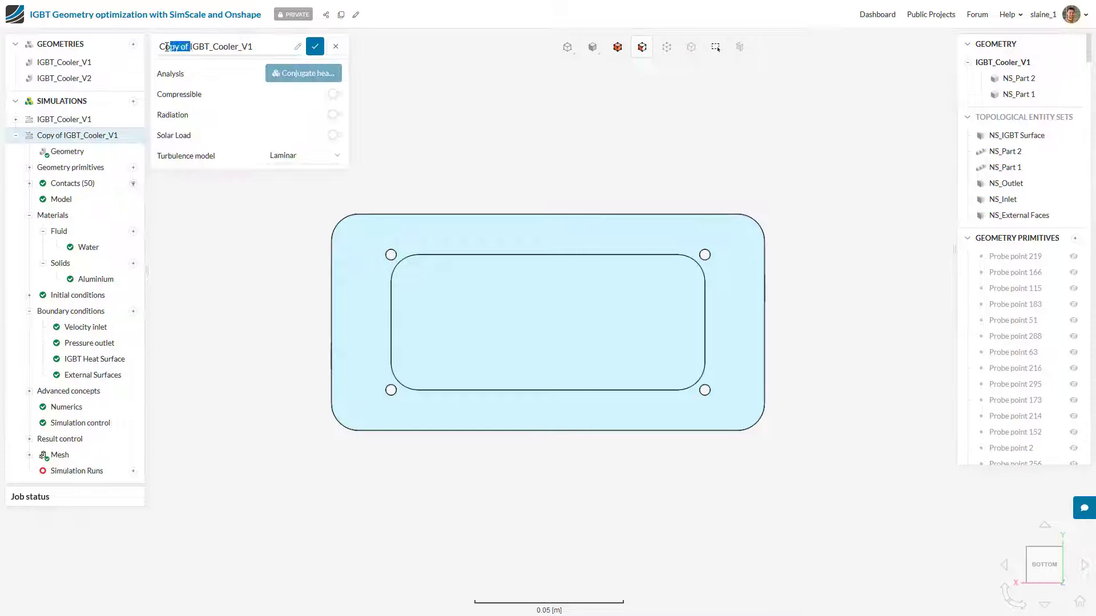
left_click_drag(166, 46, 160, 47)
key("BackSpace")
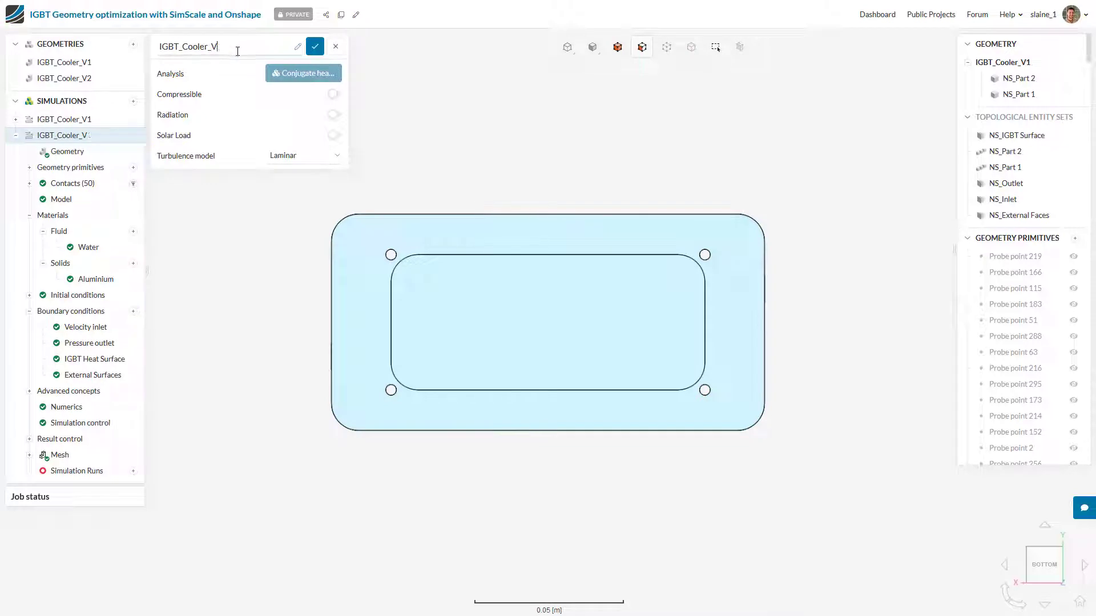
left_click(315, 47)
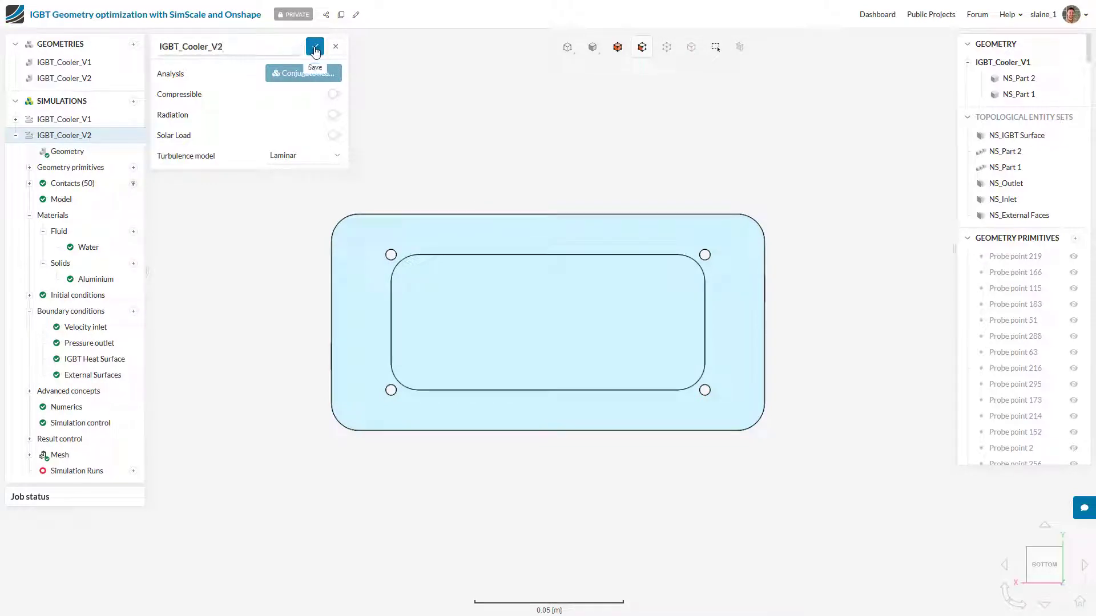
Step: Set the simulation's geometry domain to IGBT_Cooler_V2 and save the change
left_click(67, 153)
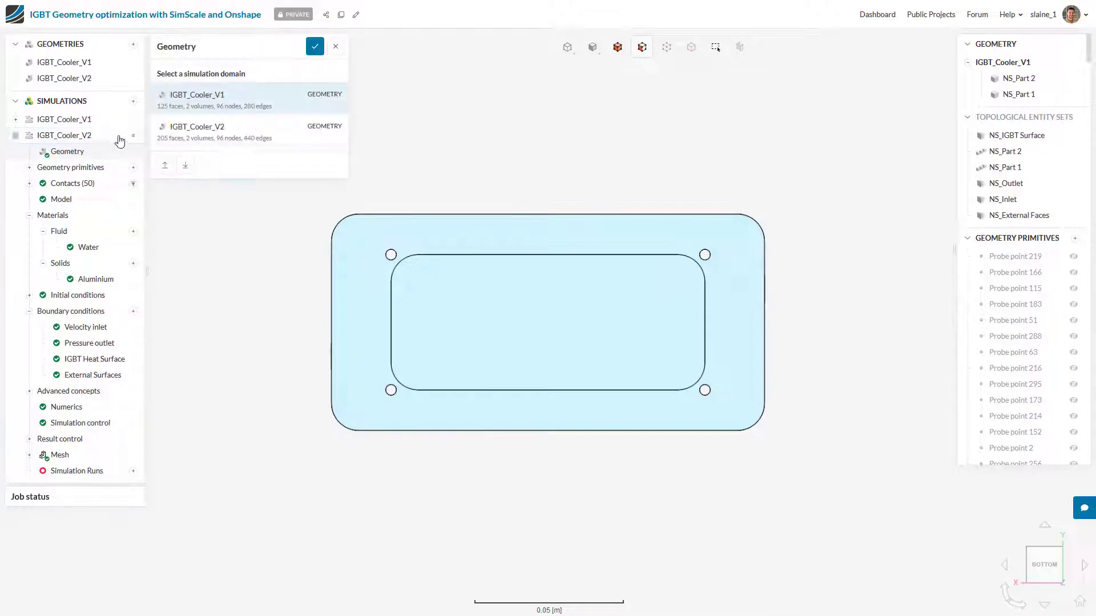
left_click(217, 141)
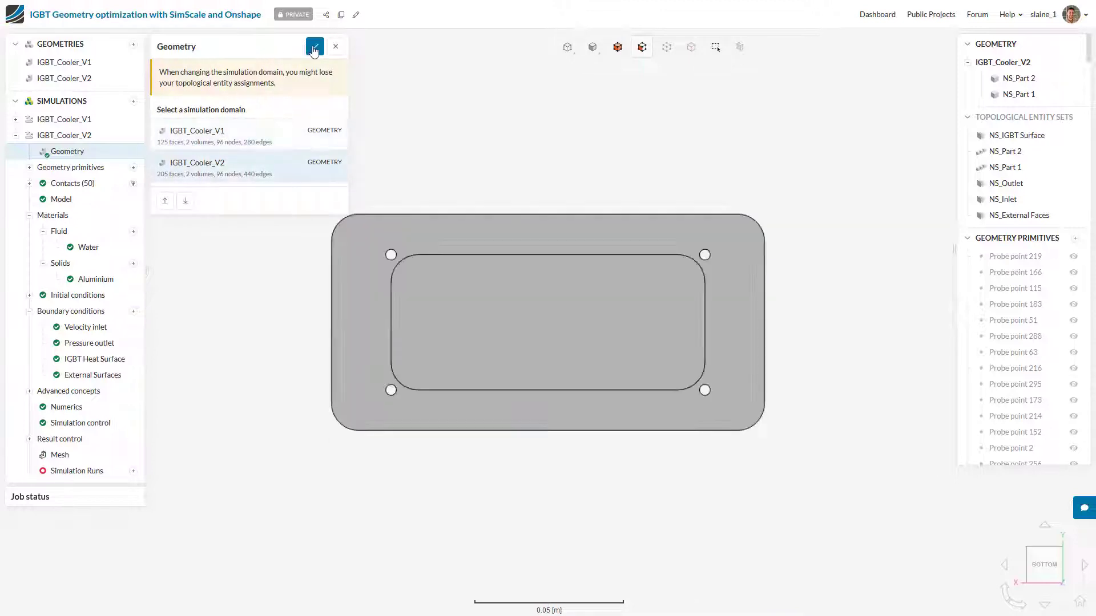
left_click(315, 47)
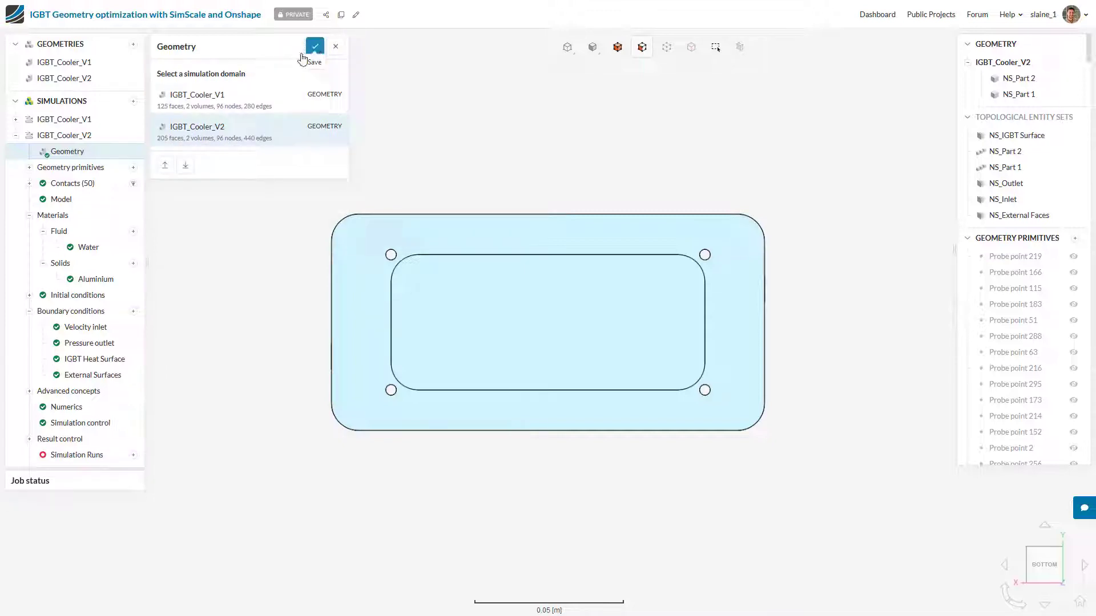
left_click(304, 53)
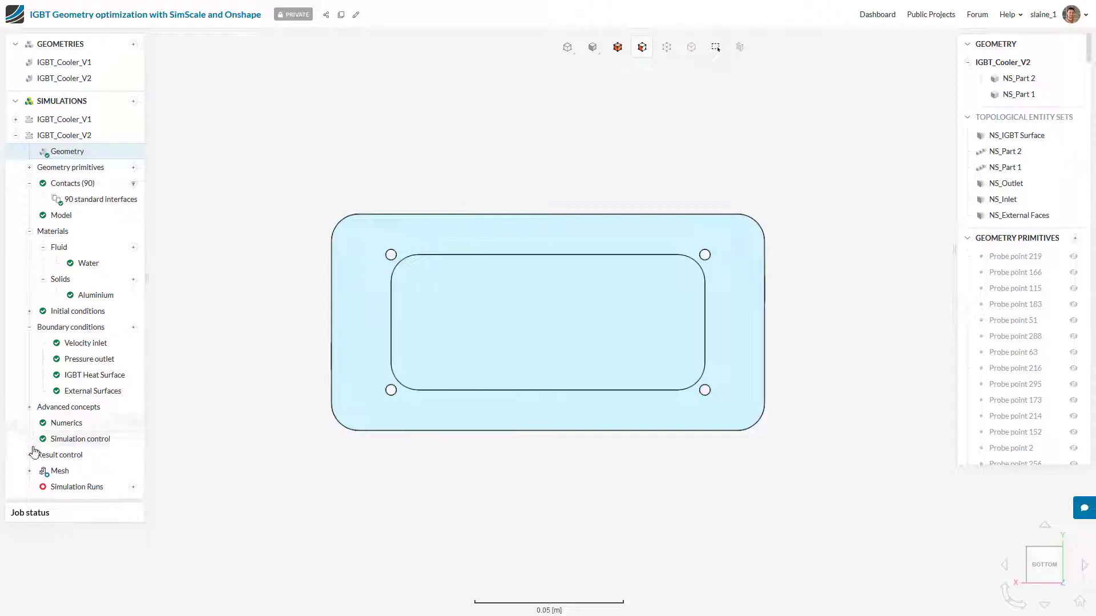
Step: Review the Result control surface data outputs, then start a new run named IGBT V2
left_click(29, 455)
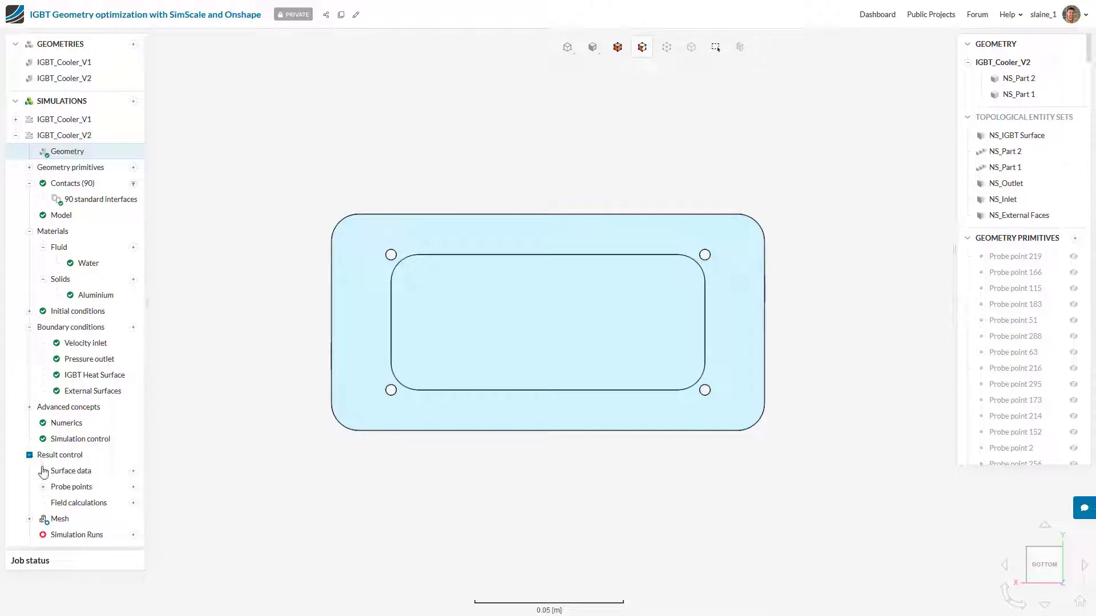
left_click(44, 471)
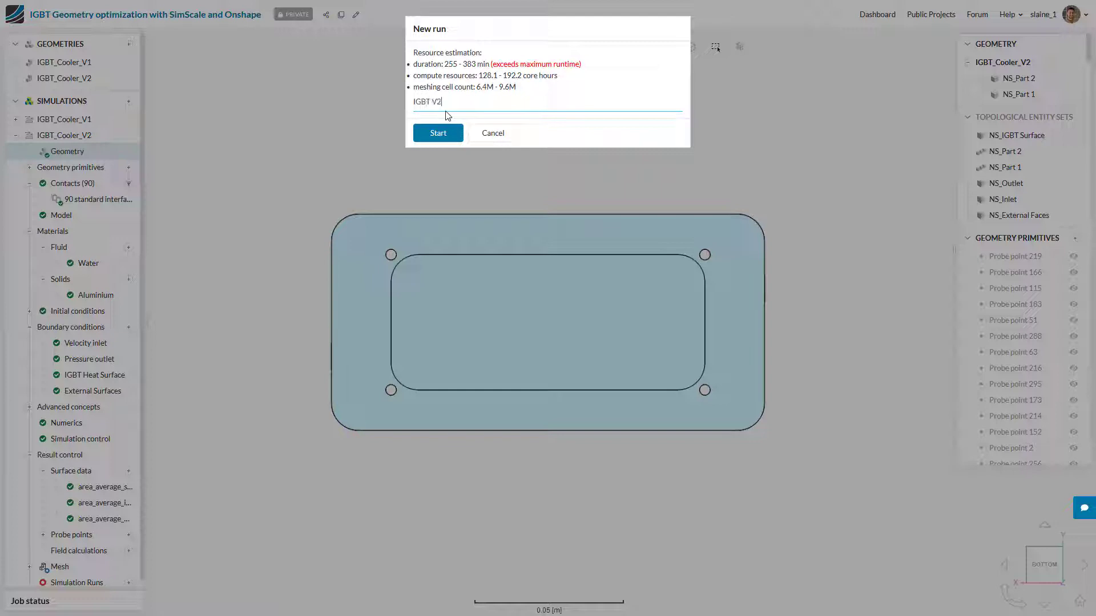
left_click(445, 132)
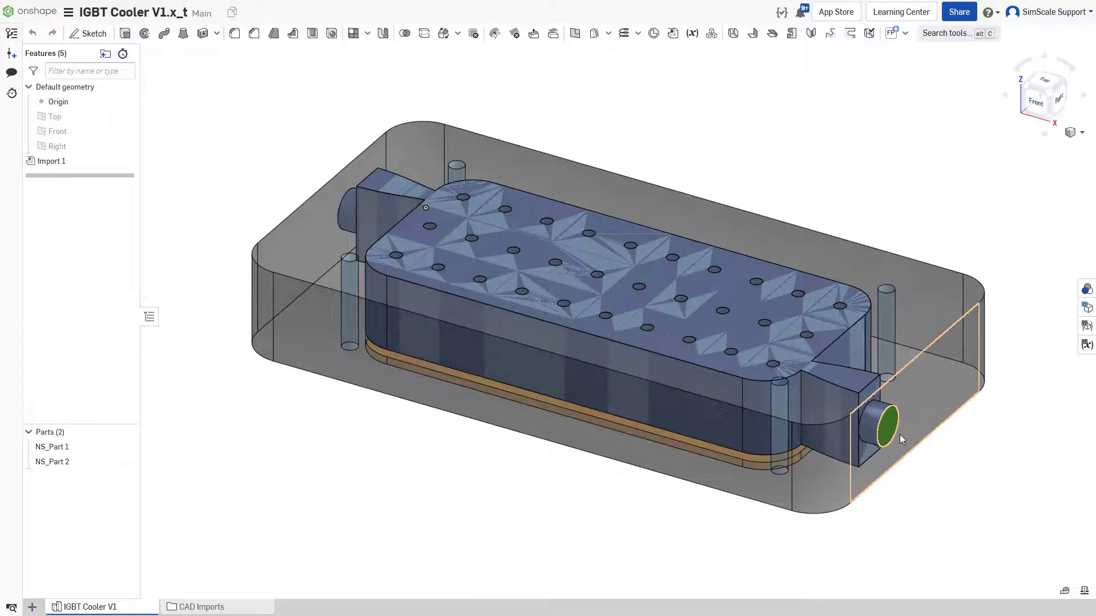
Step: Show the V1 model's named face colours in the Right view and select the green inlet face
left_click(1086, 290)
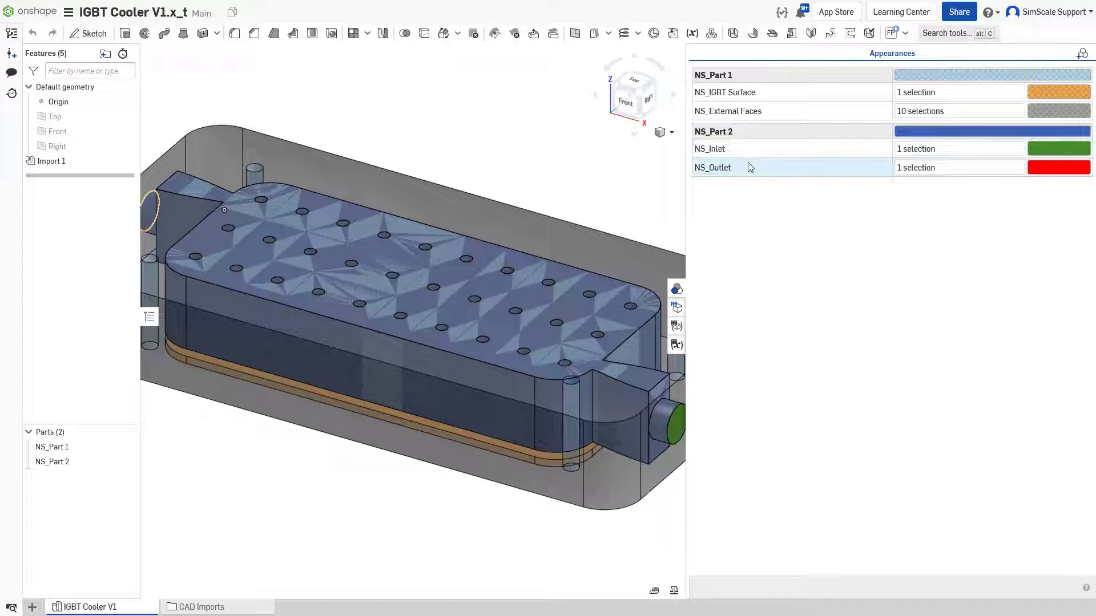
key("shift+4")
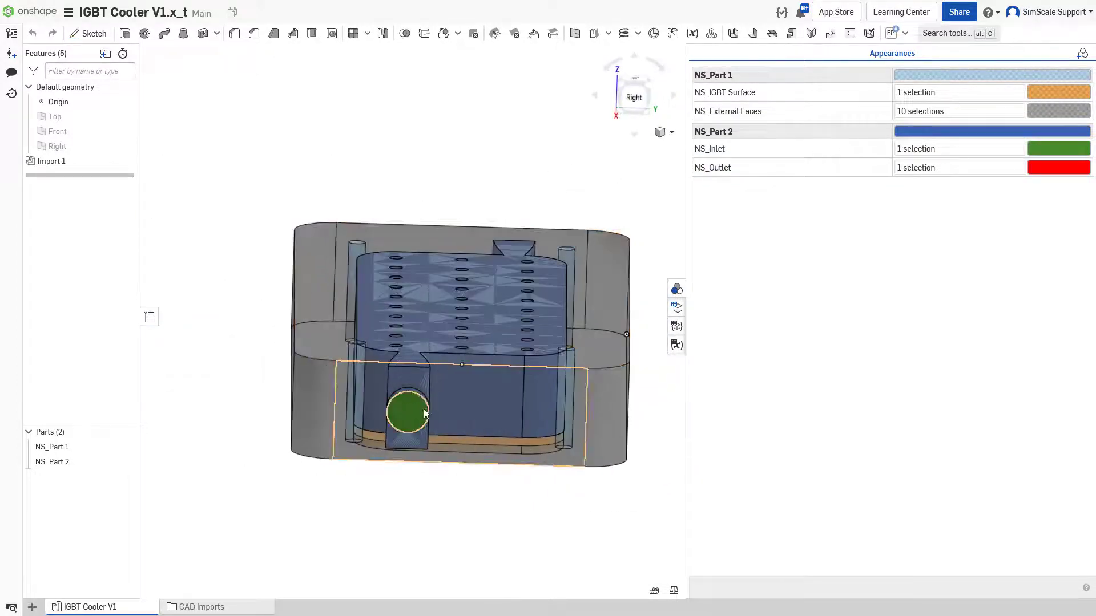
left_click(423, 409)
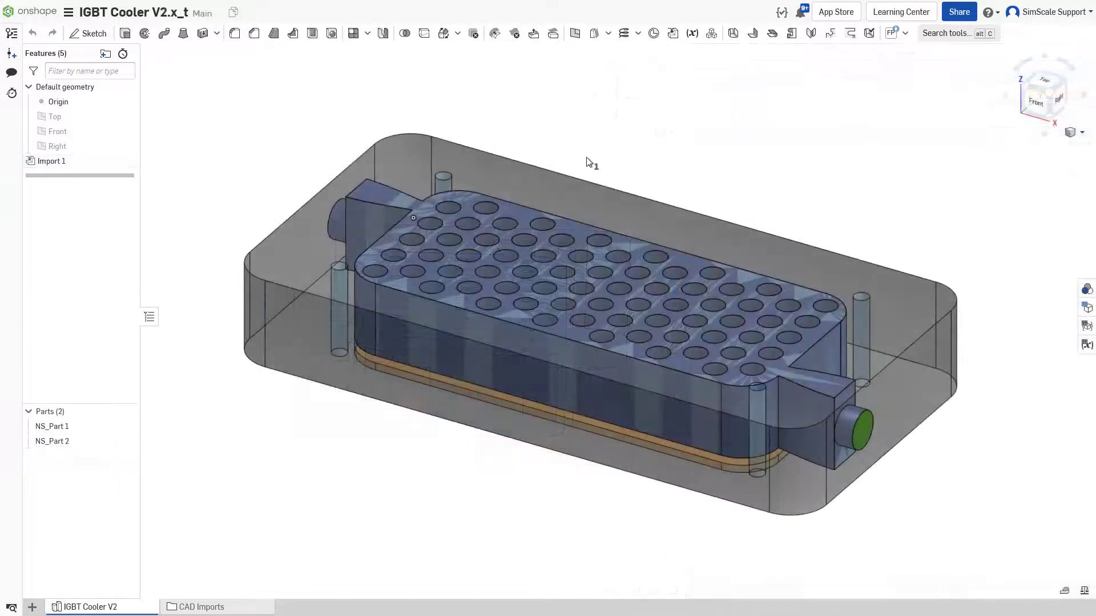
Step: Orbit the V2 model to a tilted right-side view and display its named face colours
right_click_drag(833, 196, 1015, 232)
left_click(1086, 290)
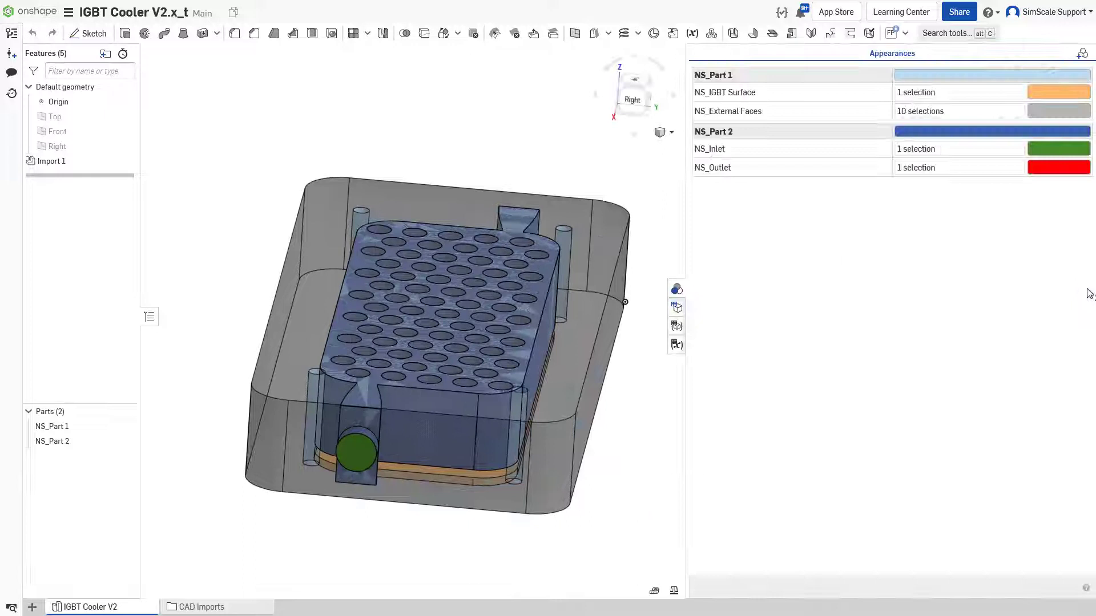